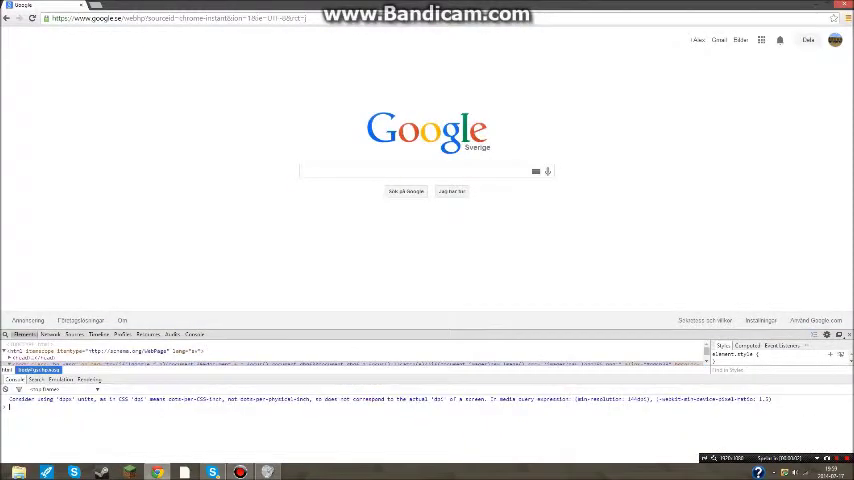
Close Chrome's developer tools panel with F12.
{"action": "key", "text": "F12"}
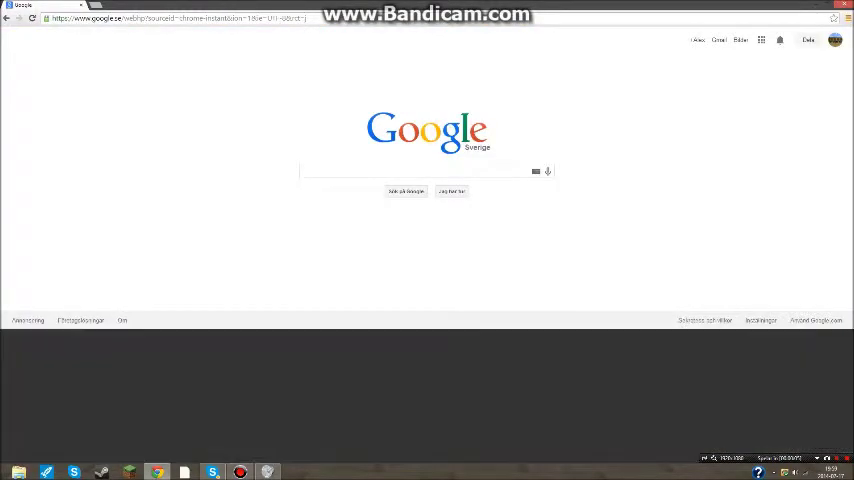
{"action": "type", "text": "Huzuni"}
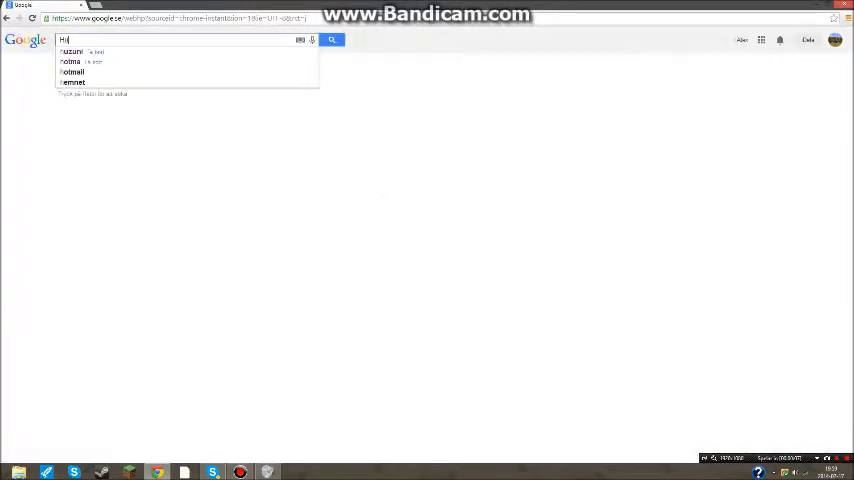
Search Google for Huzuni and open the 'Huzuni - Halalabos' result.
{"action": "key", "text": "Return"}
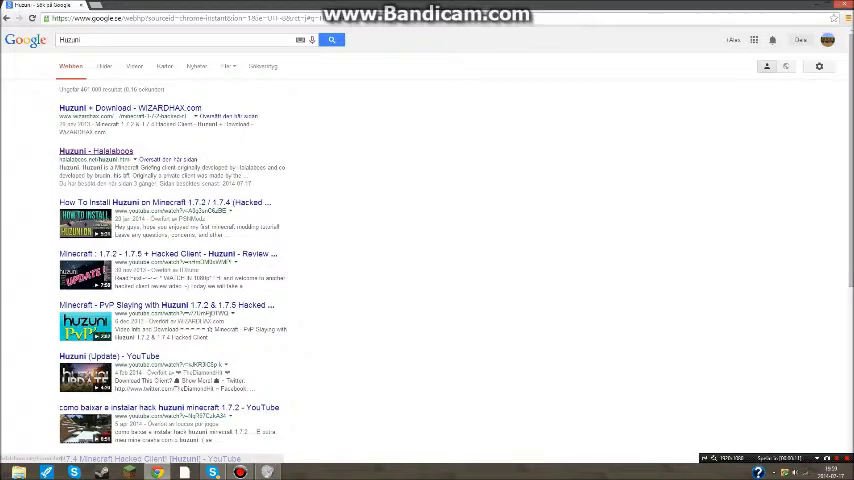
{"action": "left_click", "coordinate": [95, 151]}
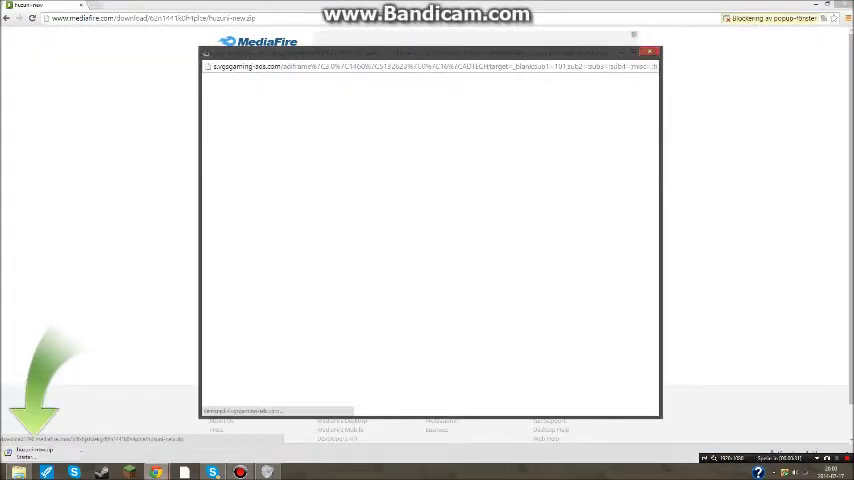
Dismiss the popup ad, open huzuni-new.zip, and extract its huzuni folder to the desktop.
{"action": "left_click", "coordinate": [650, 52]}
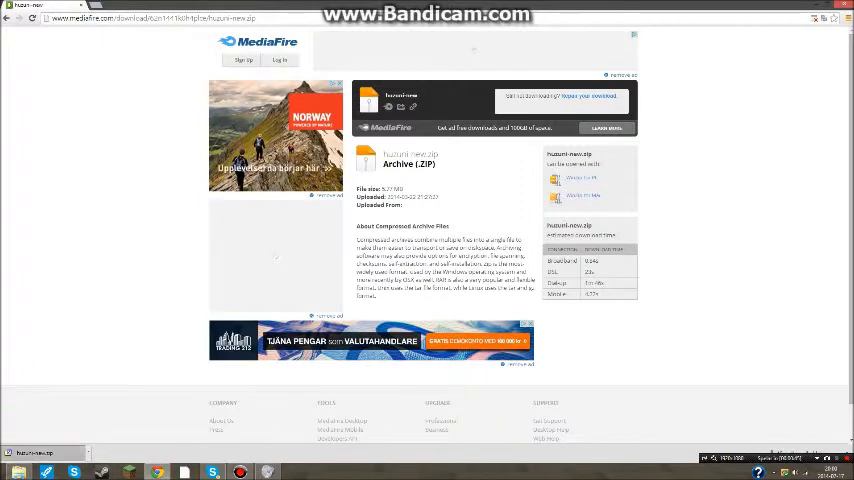
{"action": "left_click", "coordinate": [33, 452]}
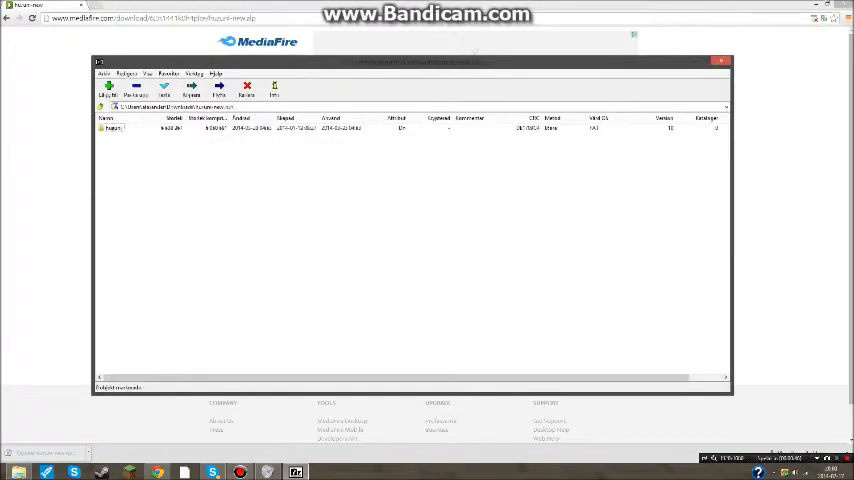
{"action": "double_click", "coordinate": [545, 4]}
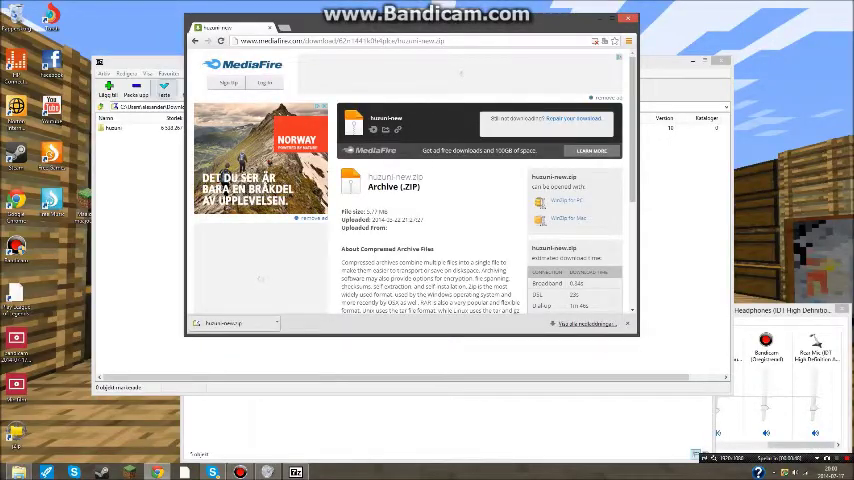
{"action": "left_click", "coordinate": [140, 200]}
{"action": "double_click", "coordinate": [112, 128]}
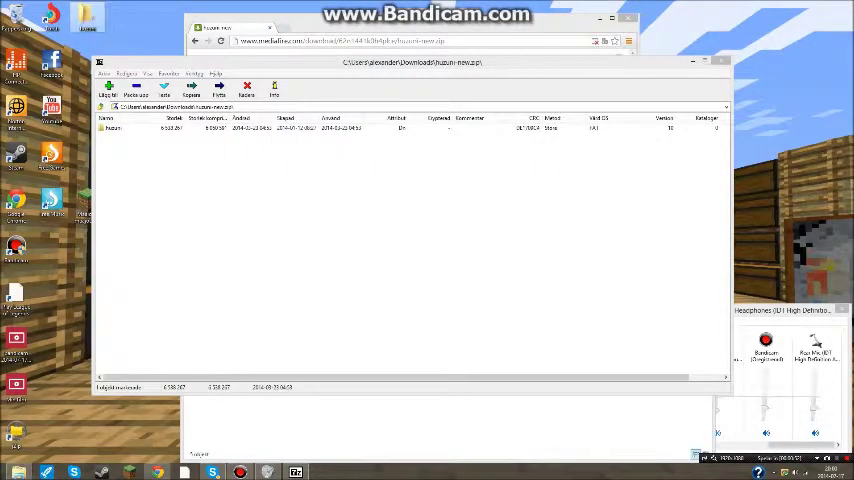
{"action": "right_click", "coordinate": [15, 320]}
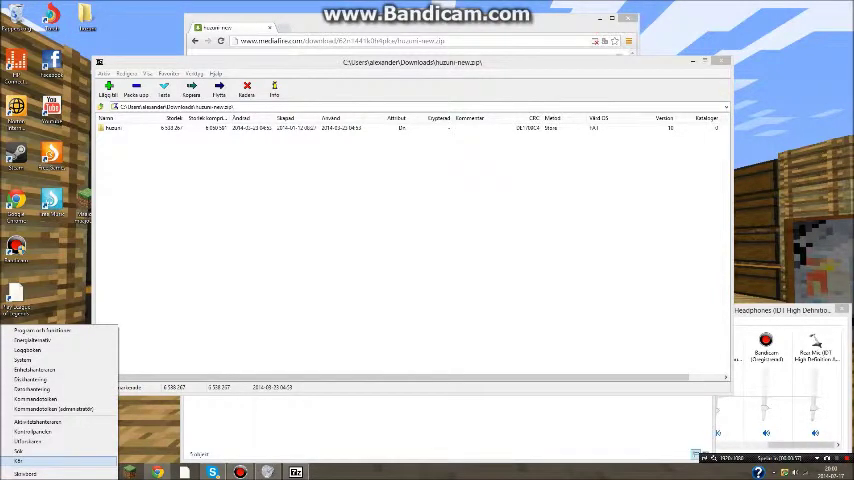
Run %appdata% from the Run dialog to open the Roaming folder.
{"action": "left_click", "coordinate": [18, 461]}
{"action": "key", "text": "End"}
{"action": "key", "text": "BackSpace"}
{"action": "key", "text": "BackSpace"}
{"action": "key", "text": "BackSpace"}
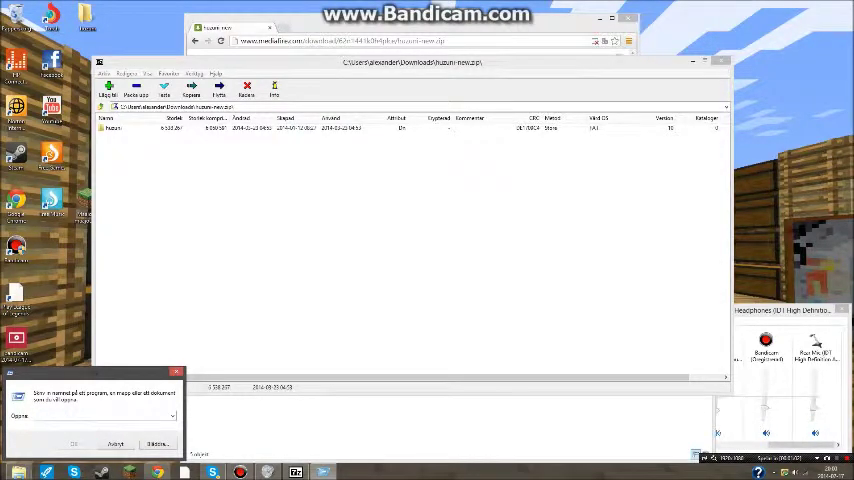
{"action": "type", "text": "%appdata"}
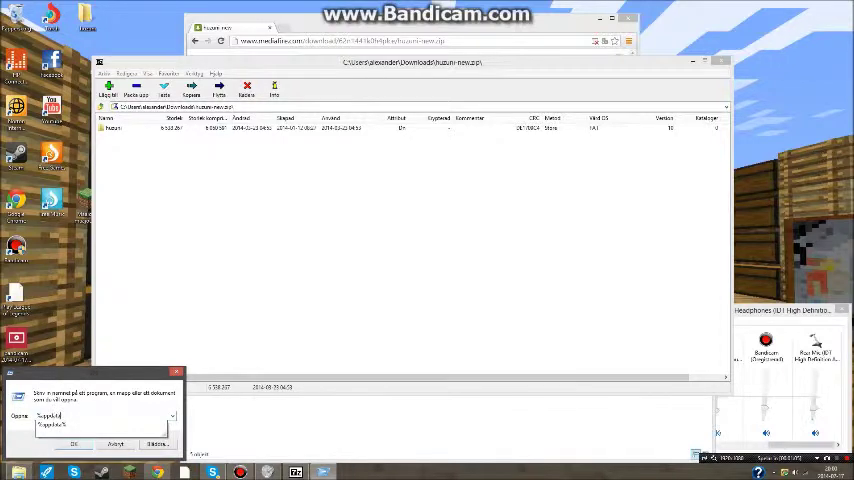
{"action": "type", "text": "%"}
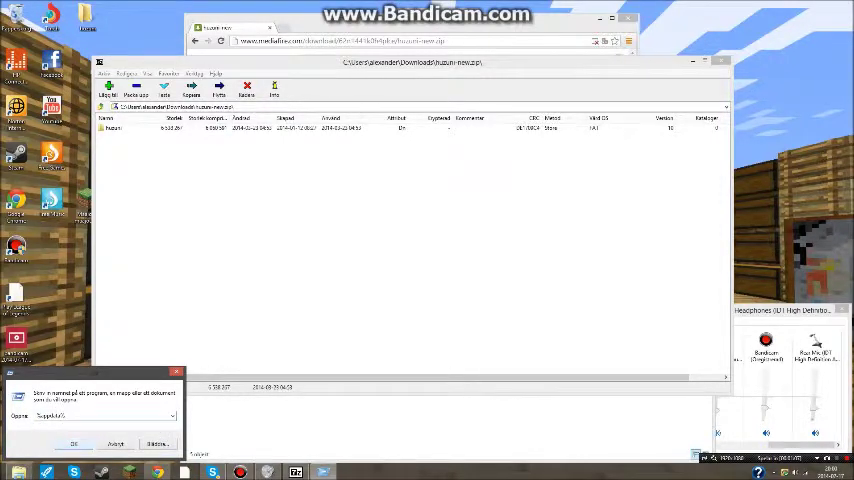
{"action": "key", "text": "Return"}
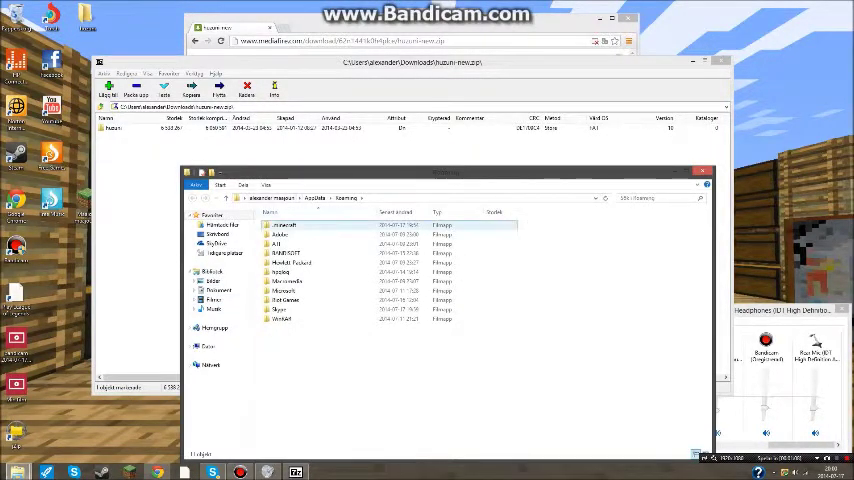
Drag the huzuni folder into .minecraft\versions, then close Explorer and the archiver.
{"action": "double_click", "coordinate": [284, 225]}
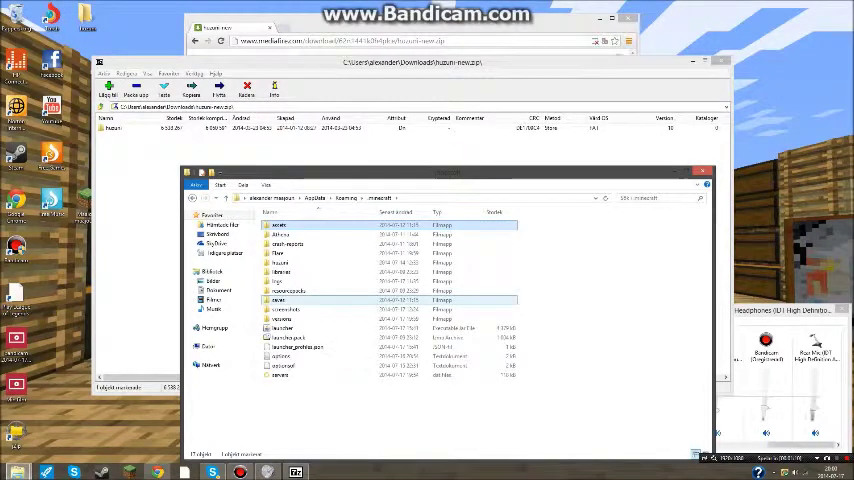
{"action": "double_click", "coordinate": [280, 318]}
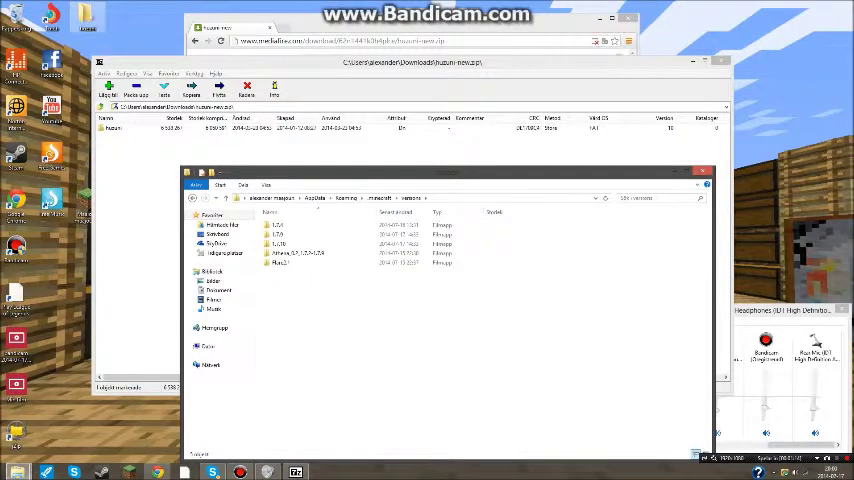
{"action": "left_click_drag", "start_coordinate": [112, 128], "coordinate": [280, 285]}
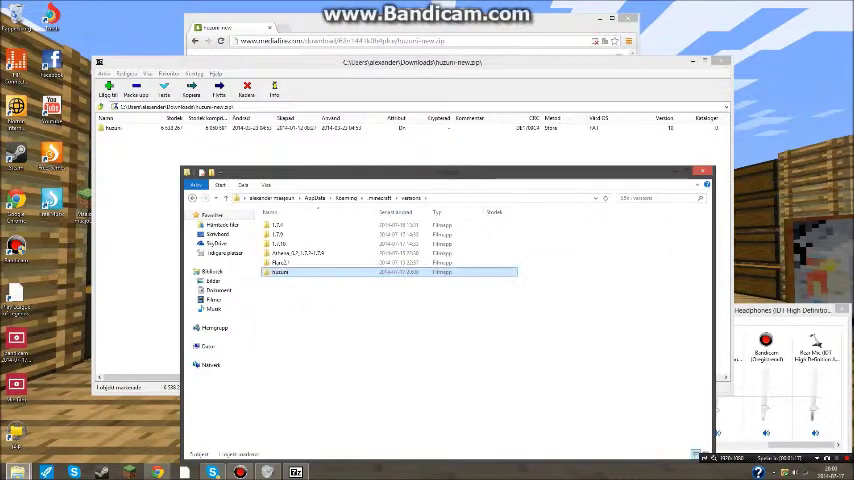
{"action": "left_click", "coordinate": [300, 300]}
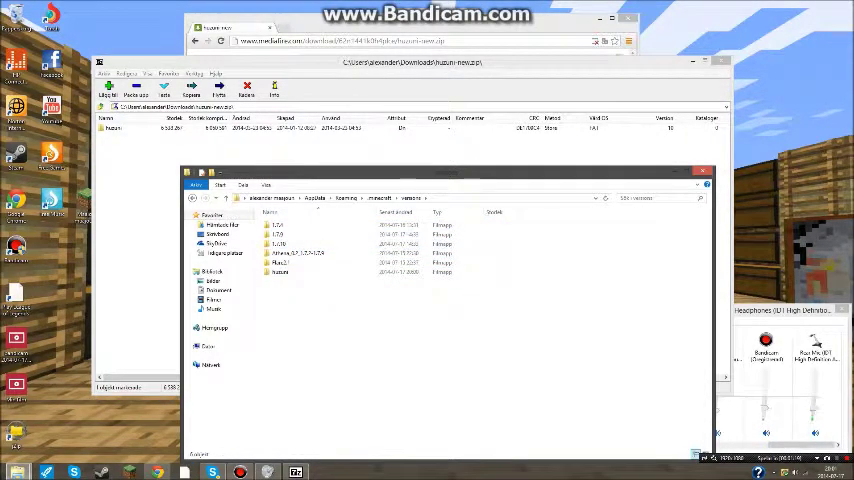
{"action": "left_click", "coordinate": [707, 172]}
{"action": "left_click", "coordinate": [722, 62]}
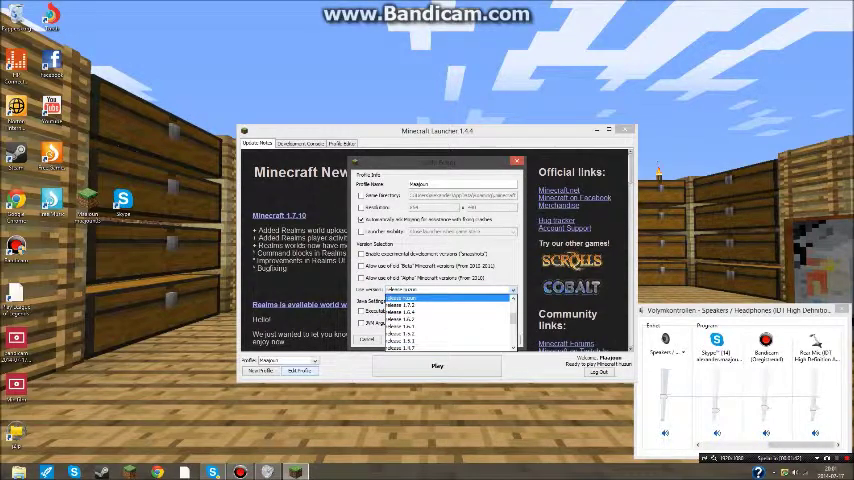
Save the profile with version huzuni and view the profile list.
{"action": "key", "text": "Return"}
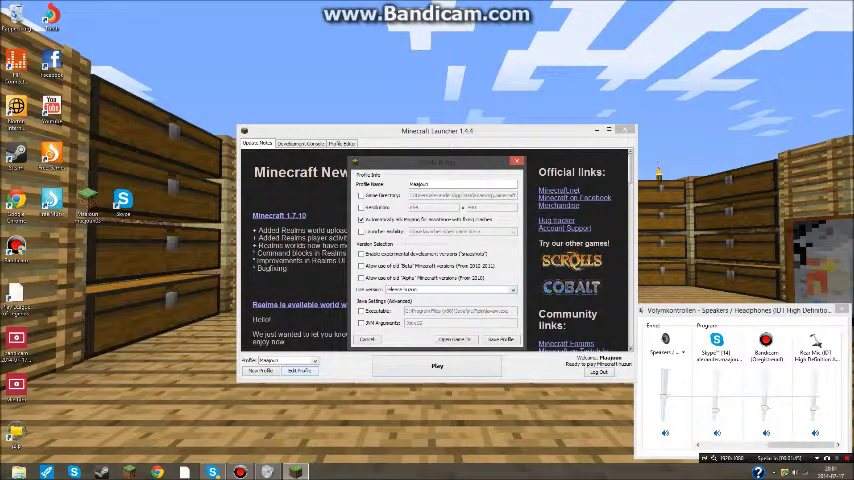
{"action": "left_click", "coordinate": [499, 339]}
{"action": "left_click", "coordinate": [342, 143]}
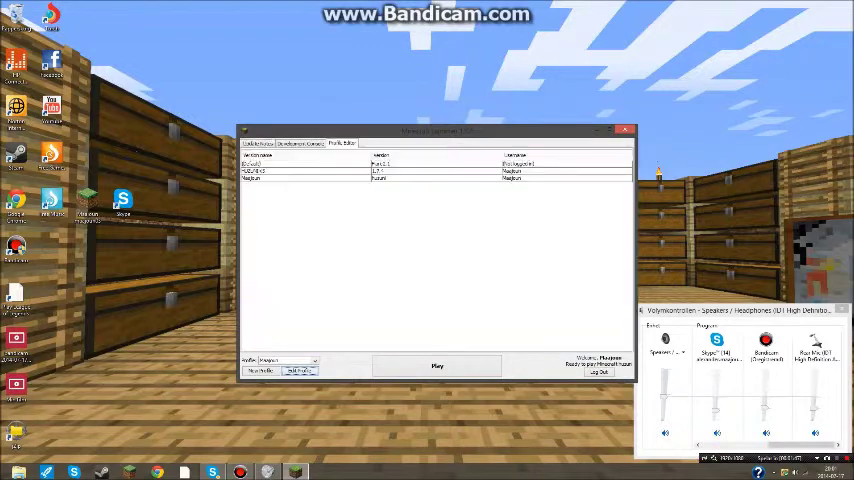
Add new Huzuni profiles using the huzuni version, then return to Update Notes.
{"action": "left_click", "coordinate": [299, 370]}
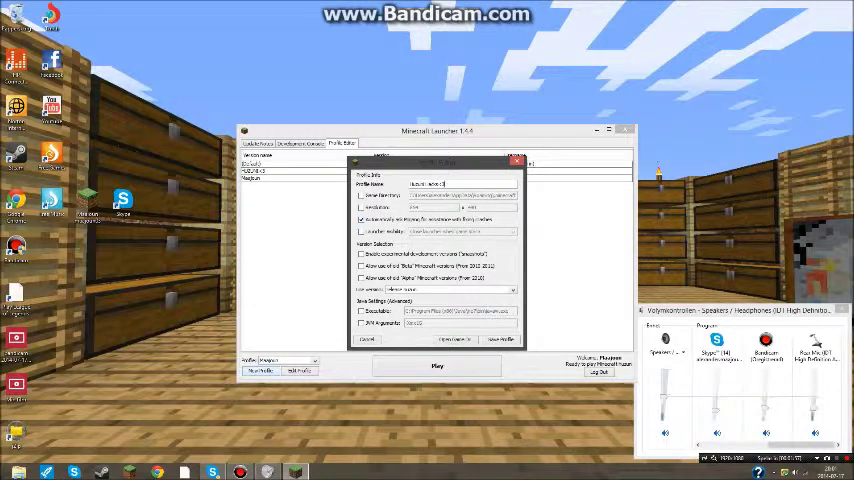
{"action": "left_click", "coordinate": [516, 161]}
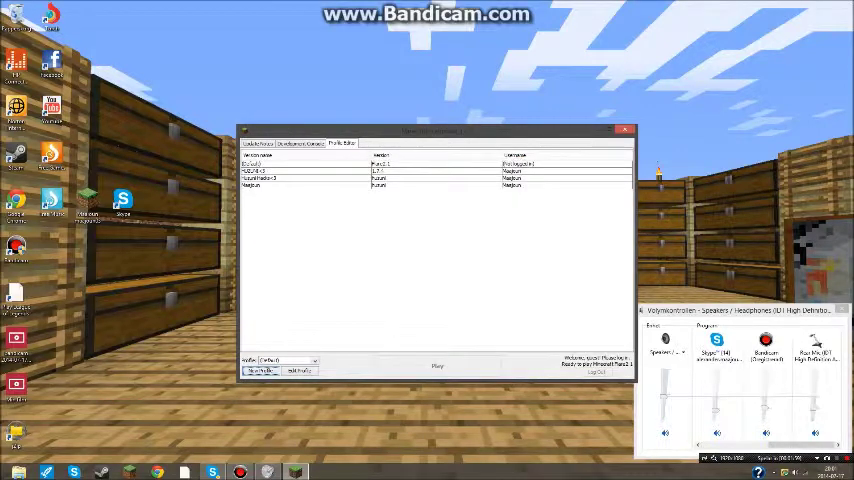
{"action": "left_click", "coordinate": [299, 370]}
{"action": "left_click", "coordinate": [512, 289]}
{"action": "left_click", "coordinate": [448, 305]}
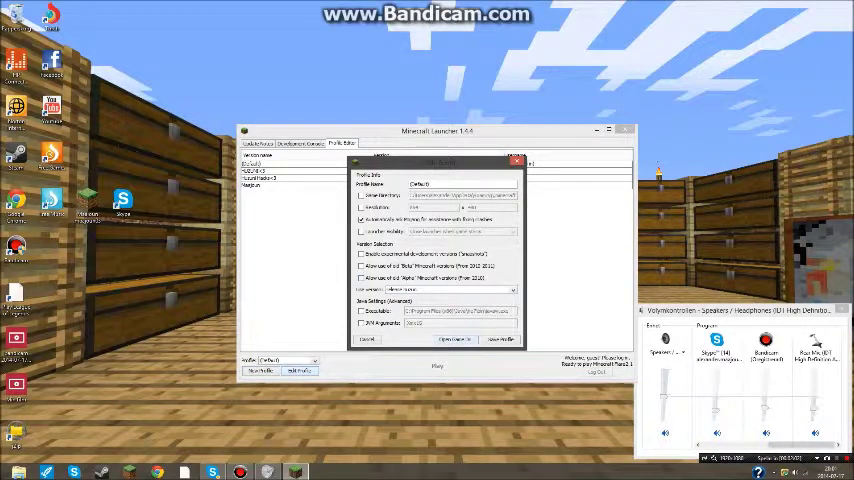
{"action": "double_click", "coordinate": [419, 184]}
{"action": "left_click", "coordinate": [500, 339]}
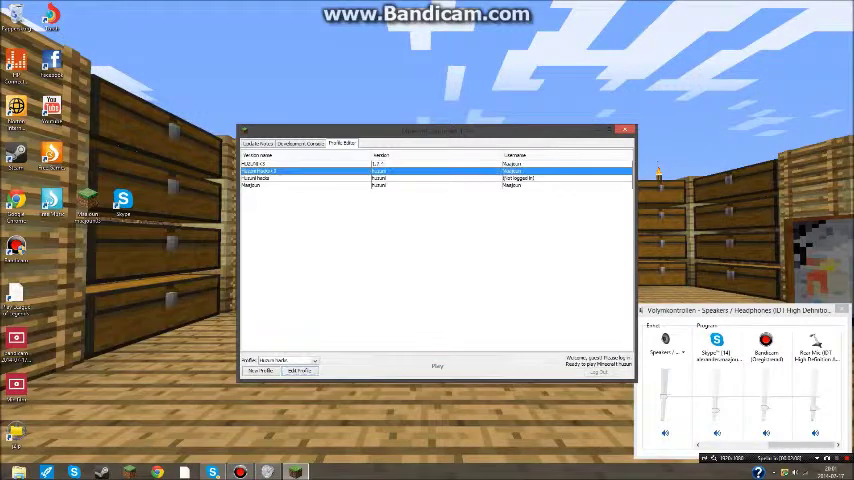
{"action": "left_click", "coordinate": [257, 143]}
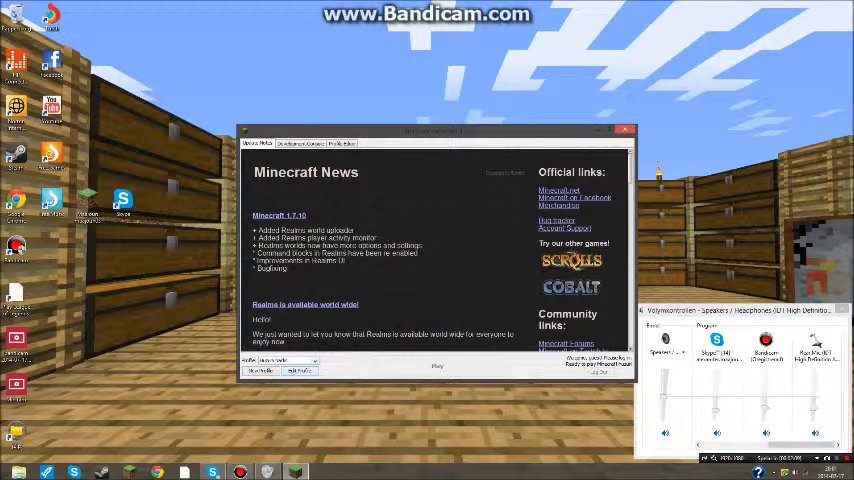